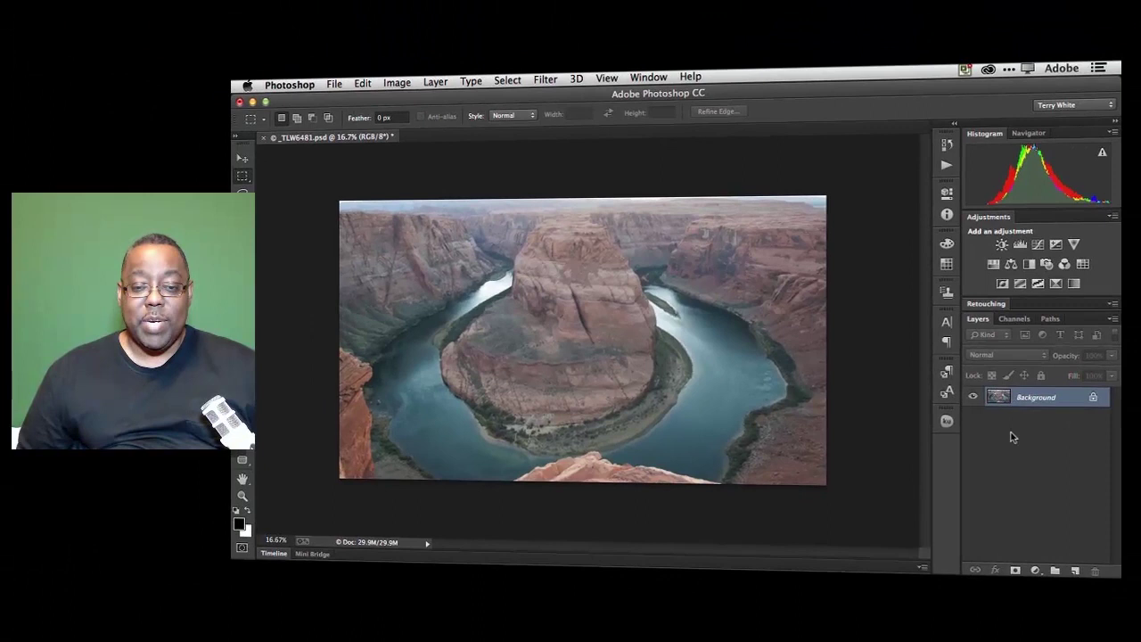
# Convert the canyon photo's Background layer into the smart object Layer 0 using Convert for Smart Filters
pyautogui.click(541, 78)
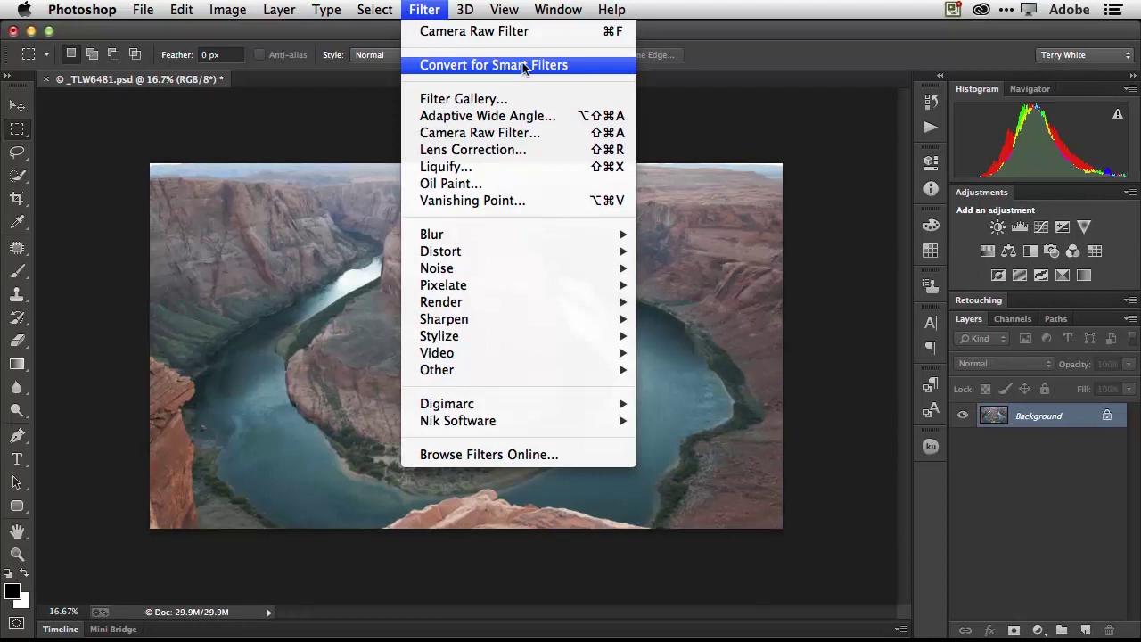
pyautogui.click(526, 70)
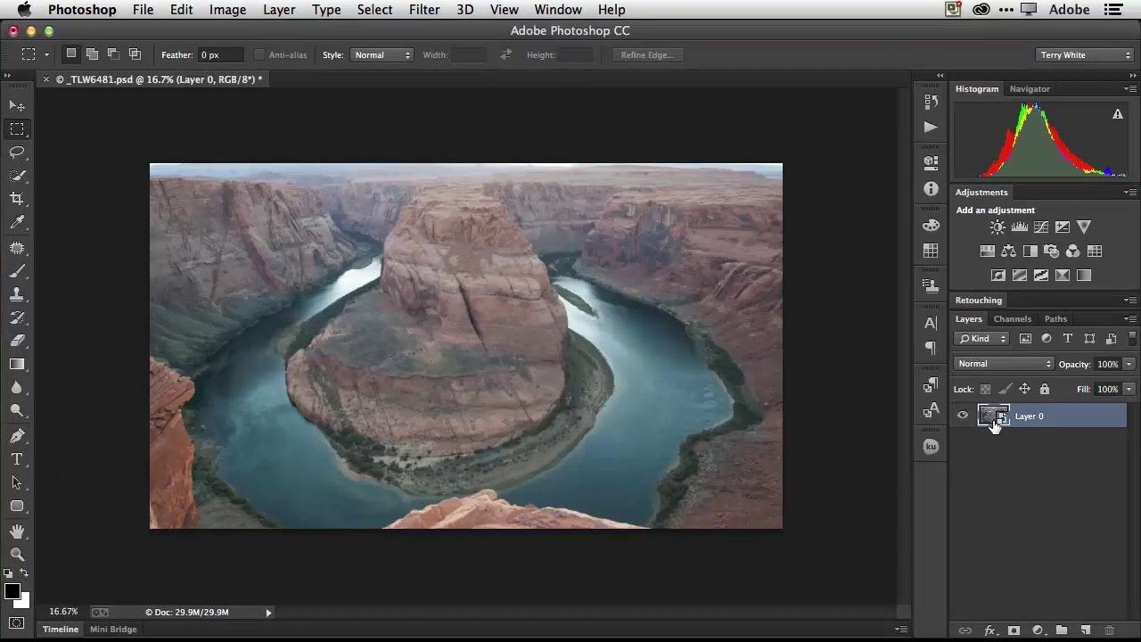
# Apply the Camera Raw Filter to Layer 0, opening the Camera Raw dialog
pyautogui.click(424, 8)
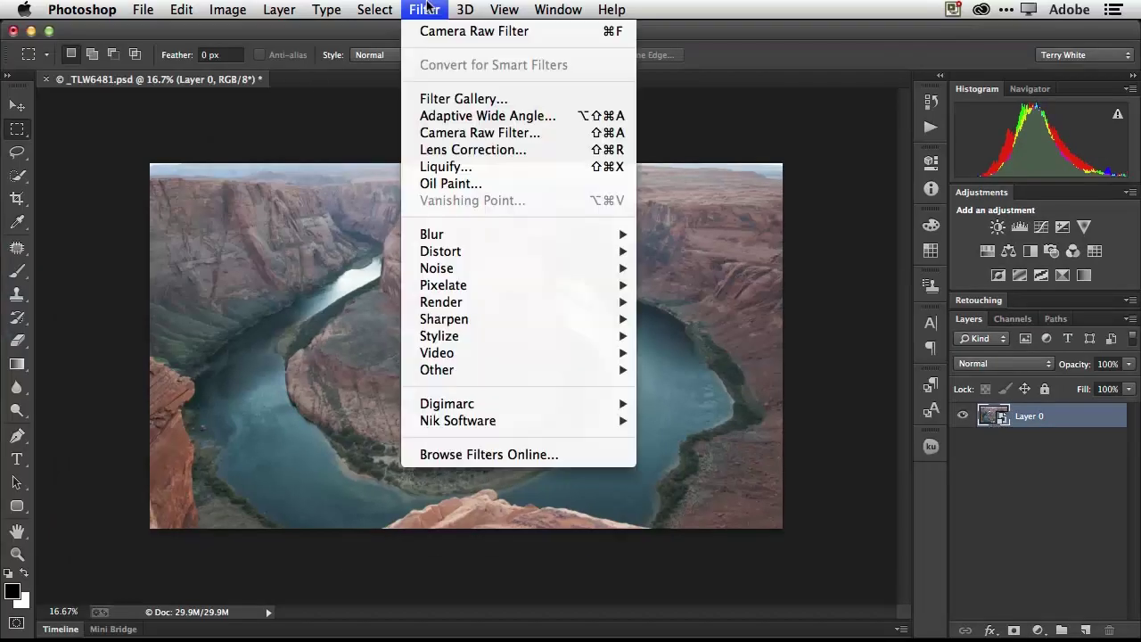
pyautogui.click(461, 133)
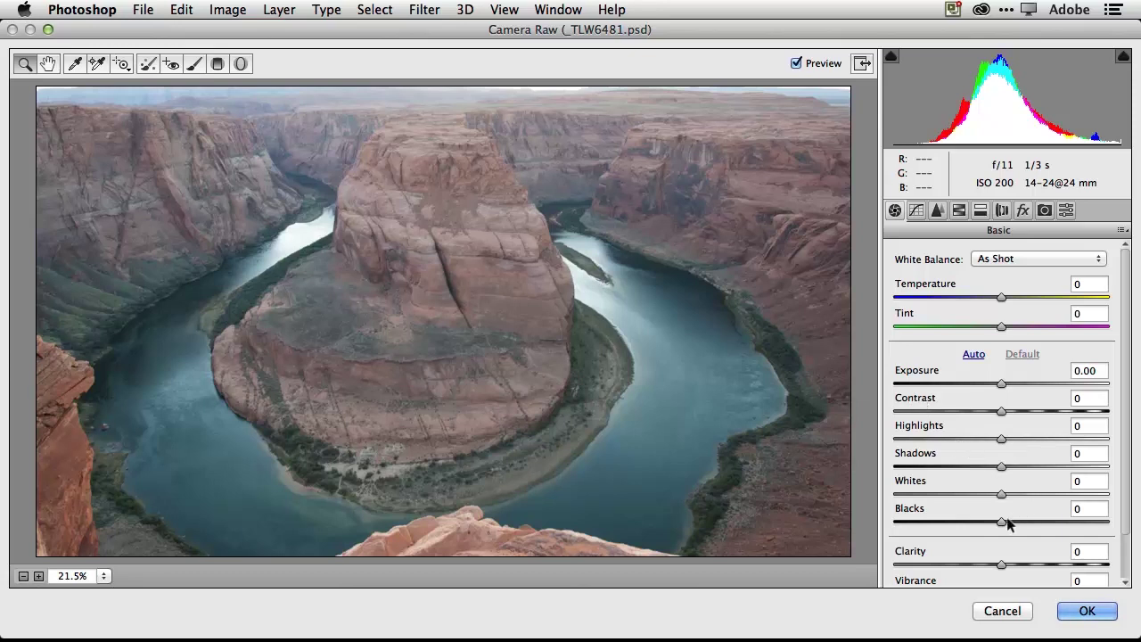
# In Camera Raw Basic, set Blacks −54, Contrast +48, Clarity +37, Vibrance +22 and Saturation +46
pyautogui.moveTo(1002, 523); pyautogui.dragTo(943, 528)
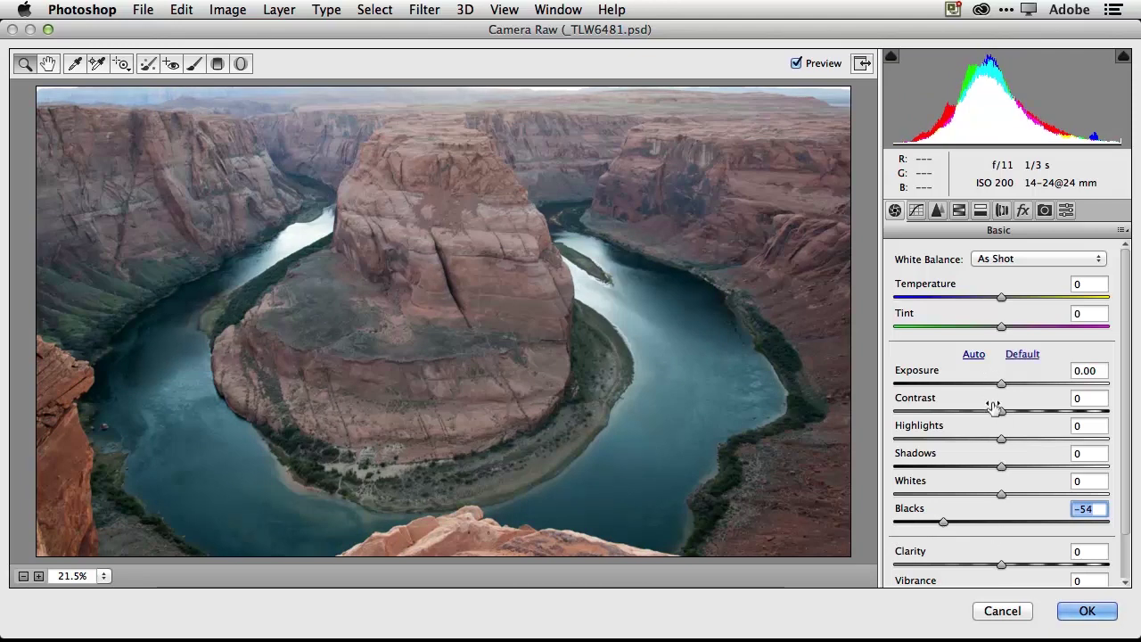
pyautogui.moveTo(1000, 416); pyautogui.dragTo(1054, 411)
pyautogui.scroll(-3, 1127, 419)
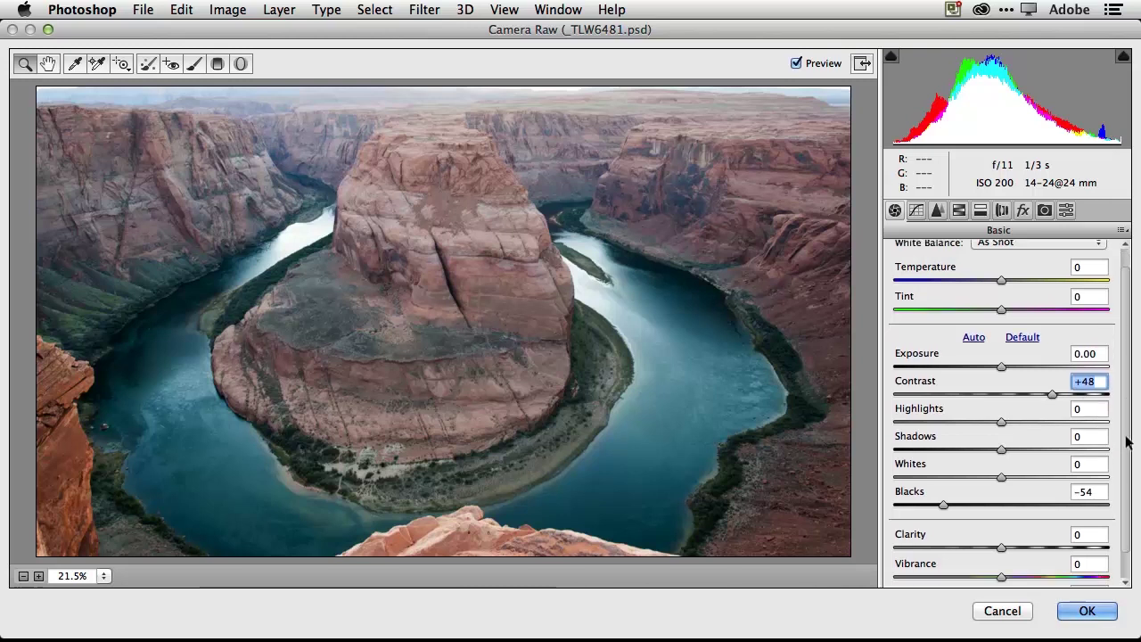
pyautogui.moveTo(1001, 513); pyautogui.dragTo(1049, 571)
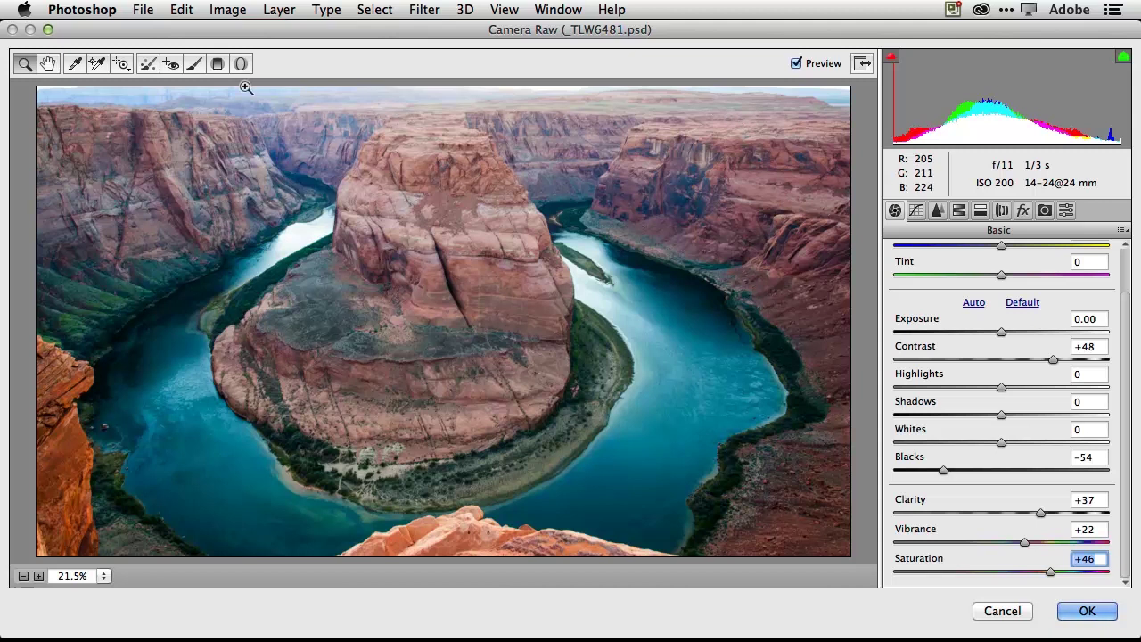
# Add a Graduated Filter fading down from the top edge that darkens the sky to Exposure −1.85
pyautogui.click(218, 64)
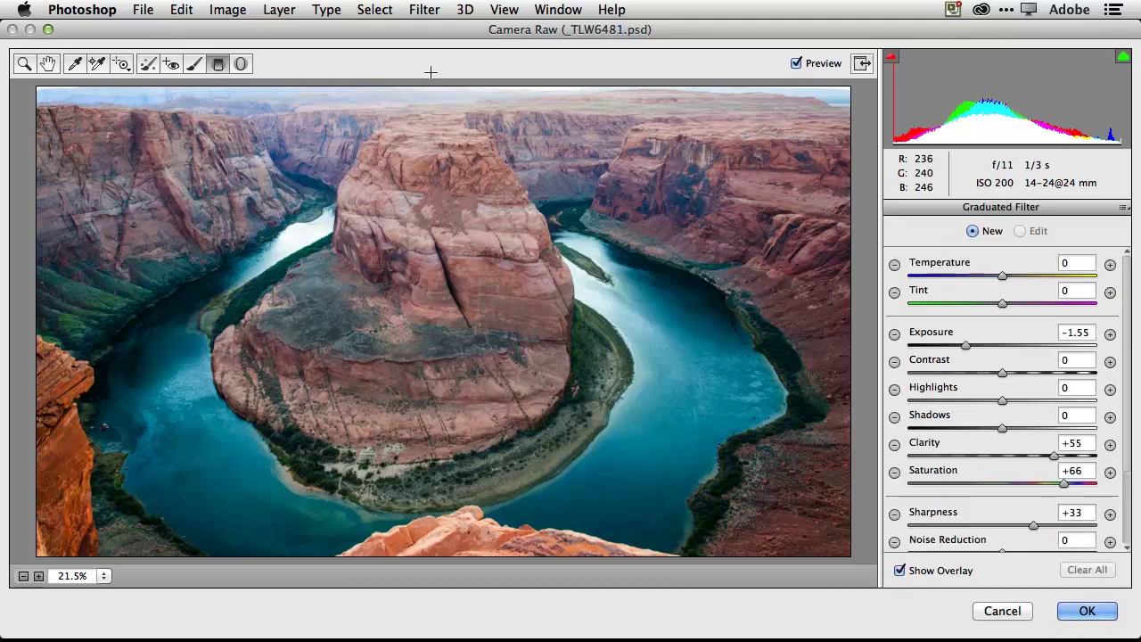
pyautogui.moveTo(446, 90); pyautogui.dragTo(431, 143)
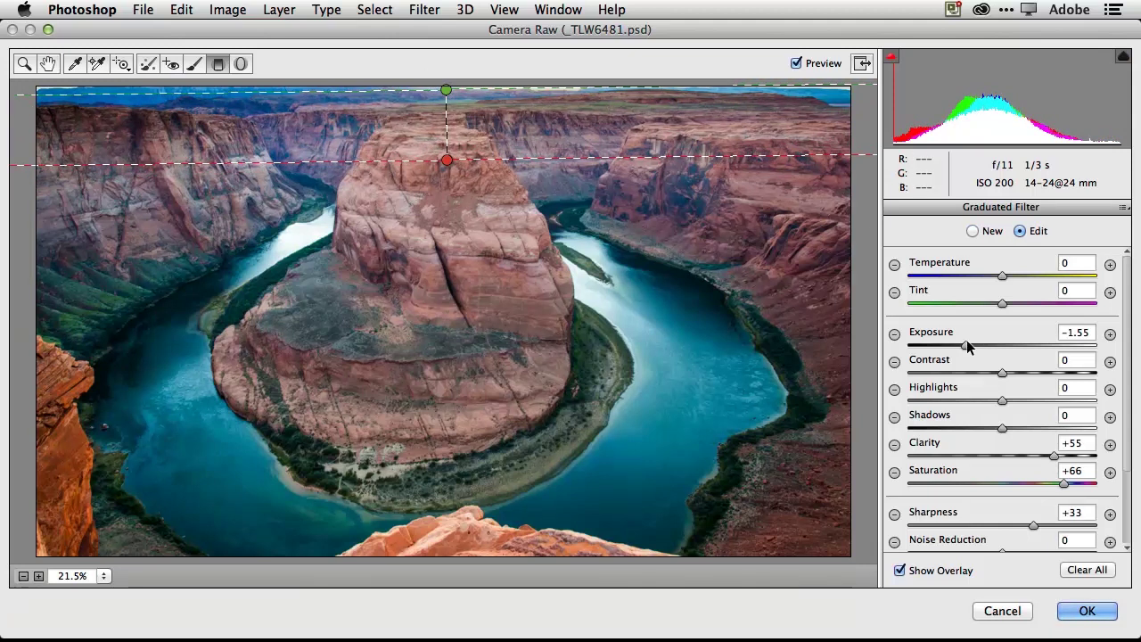
pyautogui.moveTo(966, 342)
pyautogui.mouseDown()
pyautogui.moveTo(1025, 339)
pyautogui.moveTo(950, 347)
pyautogui.moveTo(961, 352)
pyautogui.mouseUp()
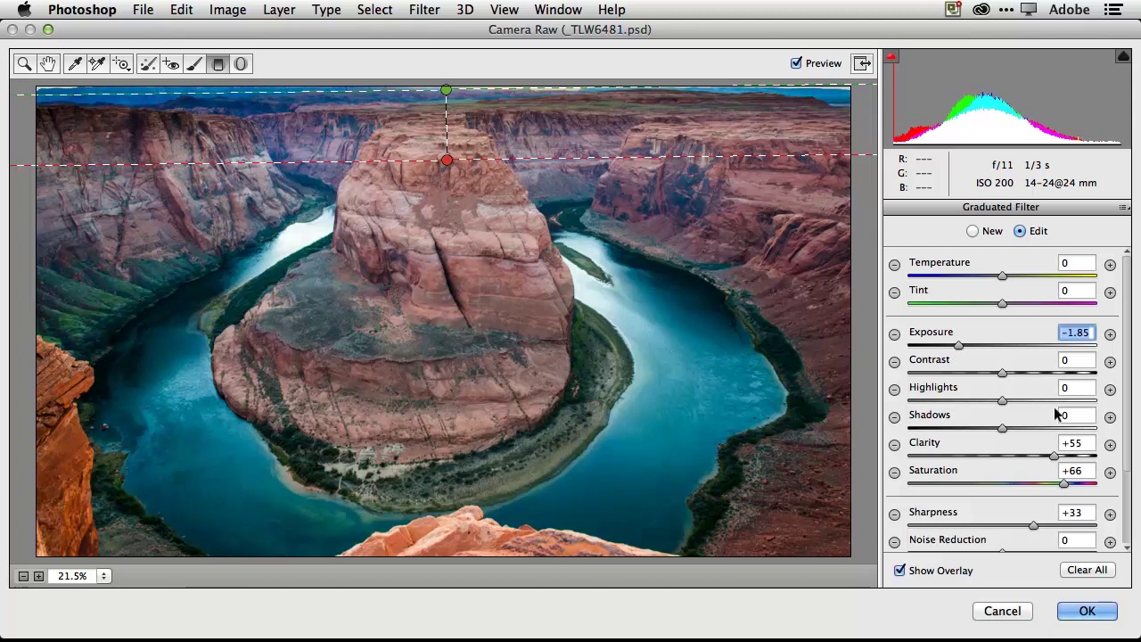
# Set up the Adjustment Brush with Exposure and Clarity reset to 0 and Saturation +60
pyautogui.click(193, 64)
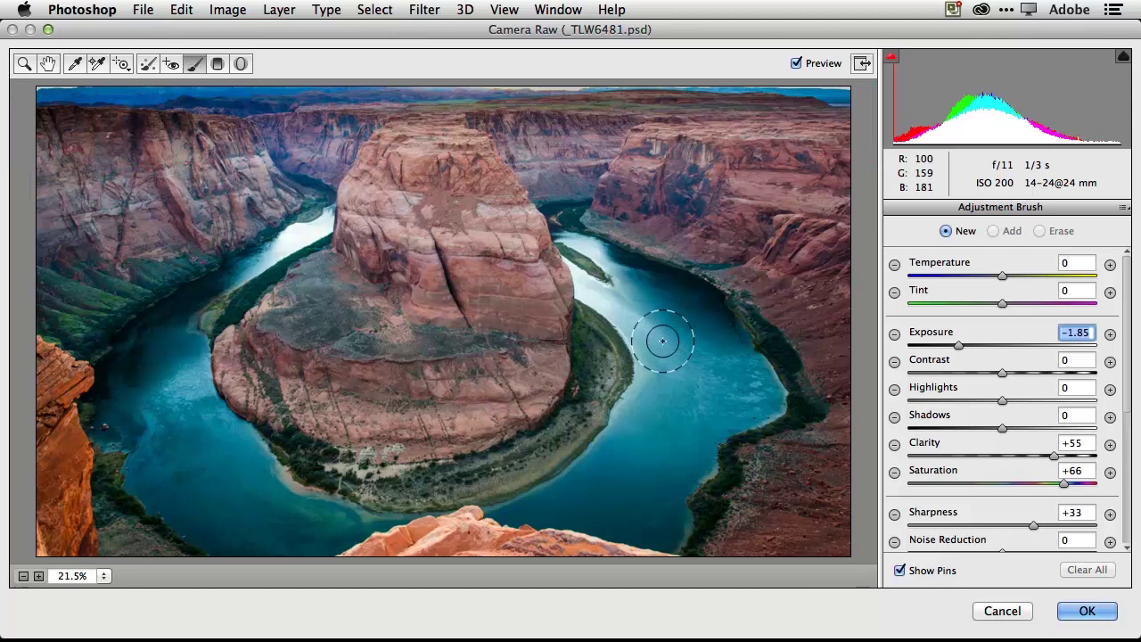
pyautogui.doubleClick(1004, 344)
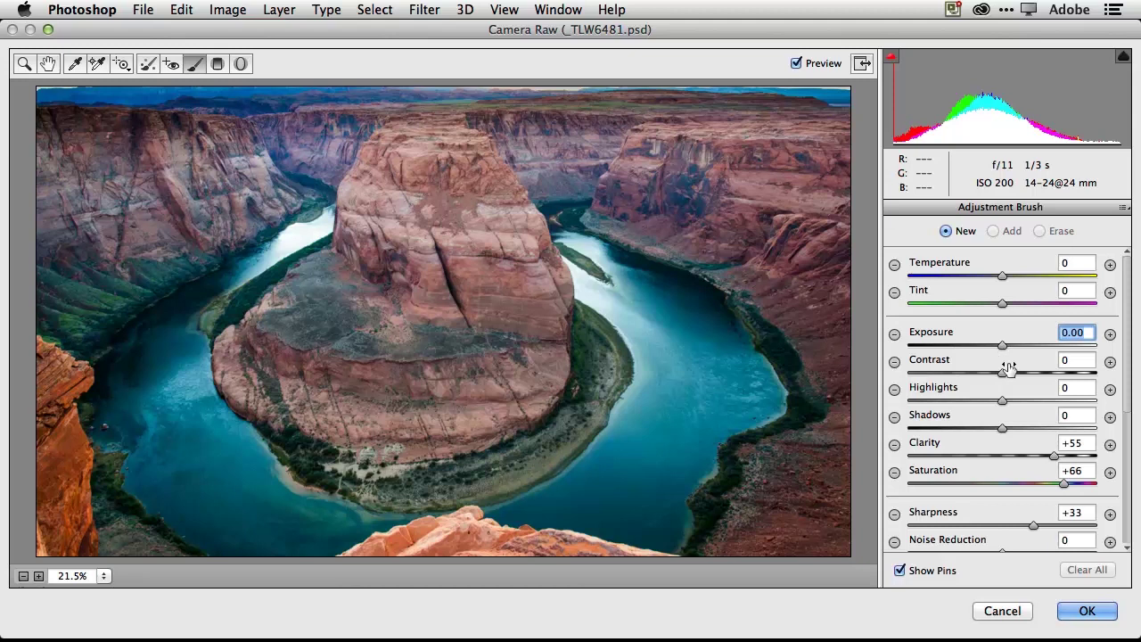
pyautogui.moveTo(1054, 455); pyautogui.dragTo(998, 455)
pyautogui.doubleClick(998, 454)
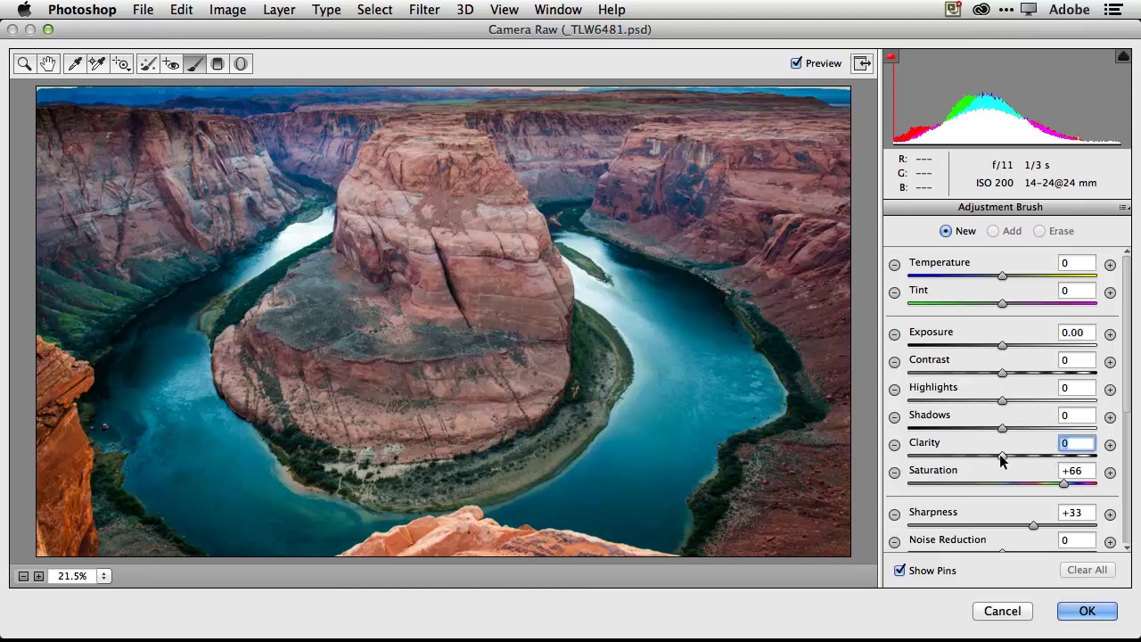
pyautogui.click(1057, 482)
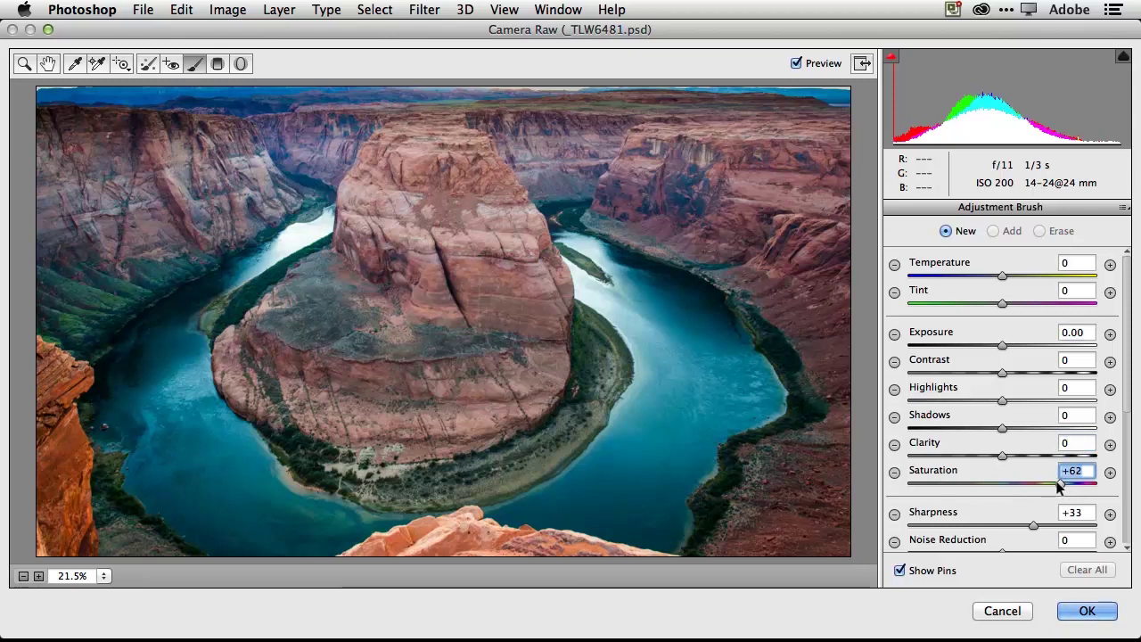
# Paint the brush adjustment along the river and cool it to Temperature −13
pyautogui.moveTo(603, 298)
pyautogui.mouseDown()
pyautogui.moveTo(586, 260)
pyautogui.moveTo(643, 297)
pyautogui.moveTo(654, 335)
pyautogui.moveTo(608, 426)
pyautogui.moveTo(639, 376)
pyautogui.moveTo(638, 309)
pyautogui.moveTo(621, 272)
pyautogui.moveTo(690, 291)
pyautogui.moveTo(710, 349)
pyautogui.moveTo(670, 432)
pyautogui.moveTo(554, 461)
pyautogui.moveTo(594, 422)
pyautogui.moveTo(587, 436)
pyautogui.moveTo(523, 457)
pyautogui.moveTo(619, 475)
pyautogui.moveTo(571, 479)
pyautogui.mouseUp()
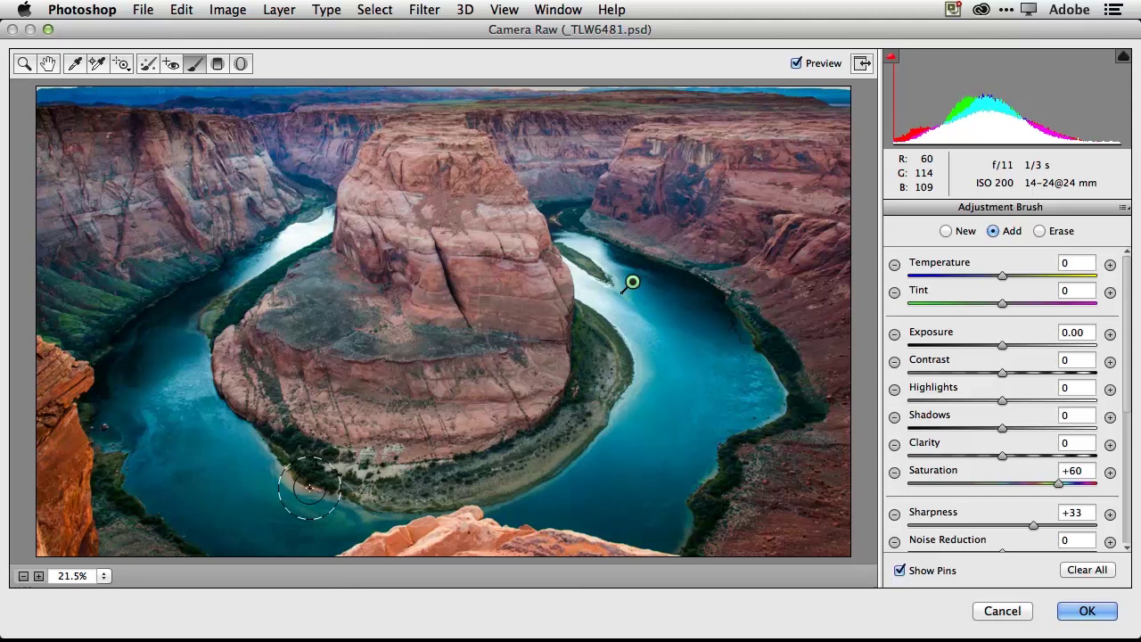
pyautogui.moveTo(142, 372)
pyautogui.mouseDown()
pyautogui.moveTo(130, 442)
pyautogui.moveTo(105, 419)
pyautogui.moveTo(93, 349)
pyautogui.moveTo(126, 288)
pyautogui.moveTo(285, 184)
pyautogui.moveTo(130, 279)
pyautogui.moveTo(122, 345)
pyautogui.moveTo(155, 441)
pyautogui.moveTo(108, 415)
pyautogui.moveTo(160, 445)
pyautogui.moveTo(301, 482)
pyautogui.moveTo(182, 503)
pyautogui.moveTo(170, 492)
pyautogui.moveTo(211, 502)
pyautogui.moveTo(150, 446)
pyautogui.moveTo(98, 345)
pyautogui.moveTo(106, 329)
pyautogui.moveTo(116, 393)
pyautogui.moveTo(142, 367)
pyautogui.moveTo(160, 401)
pyautogui.mouseUp()
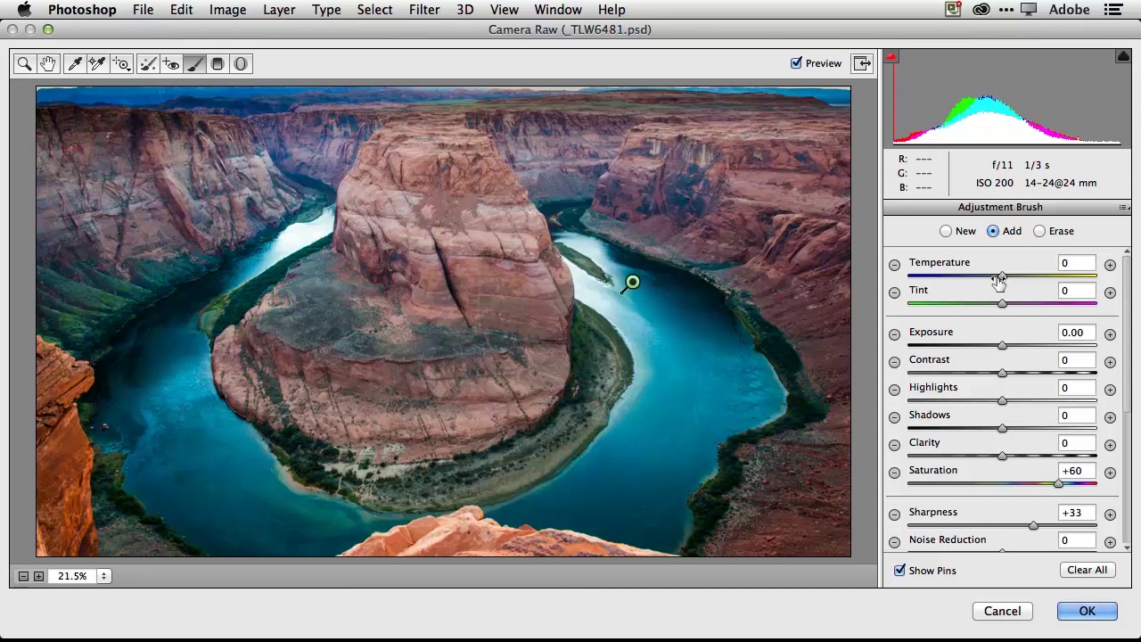
pyautogui.moveTo(1000, 279)
pyautogui.mouseDown()
pyautogui.moveTo(938, 278)
pyautogui.moveTo(1048, 274)
pyautogui.moveTo(974, 277)
pyautogui.moveTo(990, 274)
pyautogui.mouseUp()
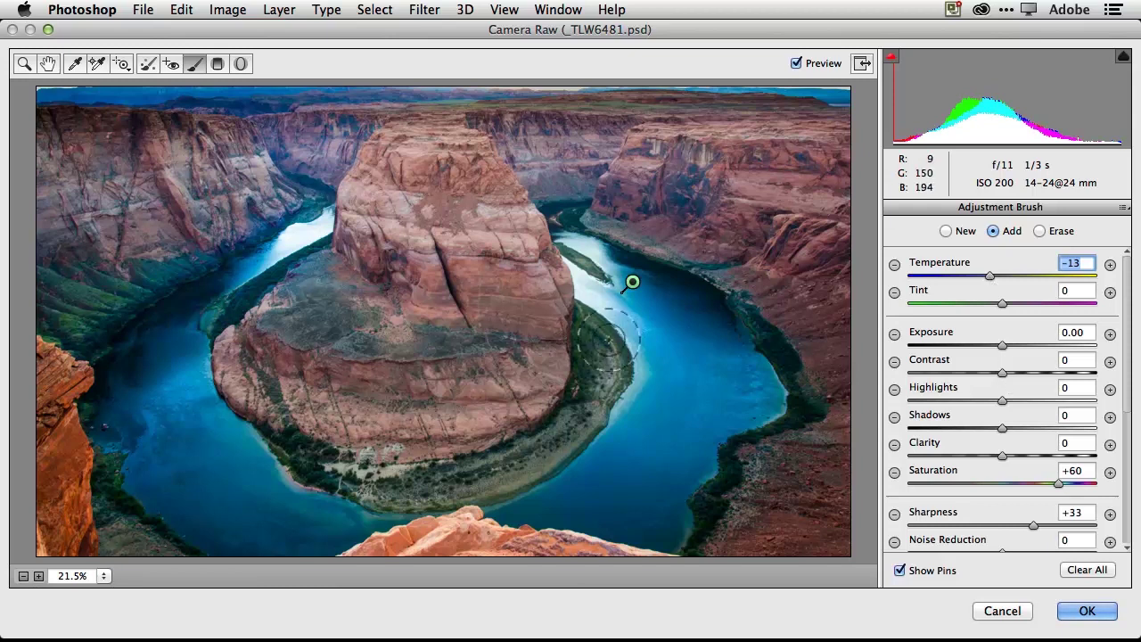
# Start a new brush adjustment with Temperature reset to 0 and paint it over the central rock
pyautogui.click(947, 231)
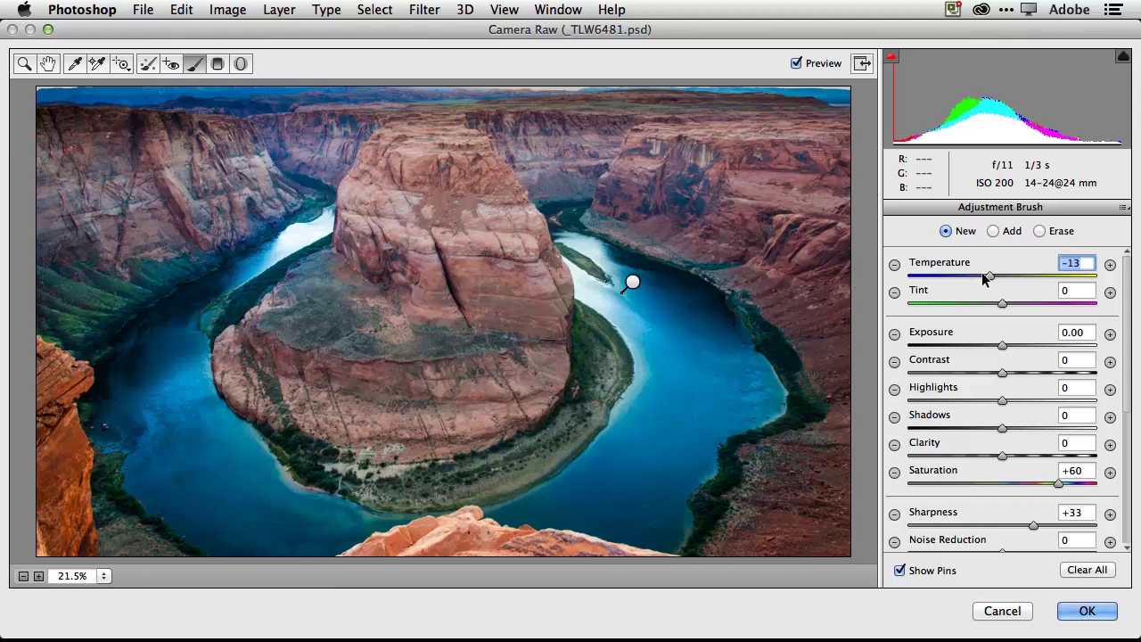
pyautogui.moveTo(986, 275); pyautogui.dragTo(998, 276)
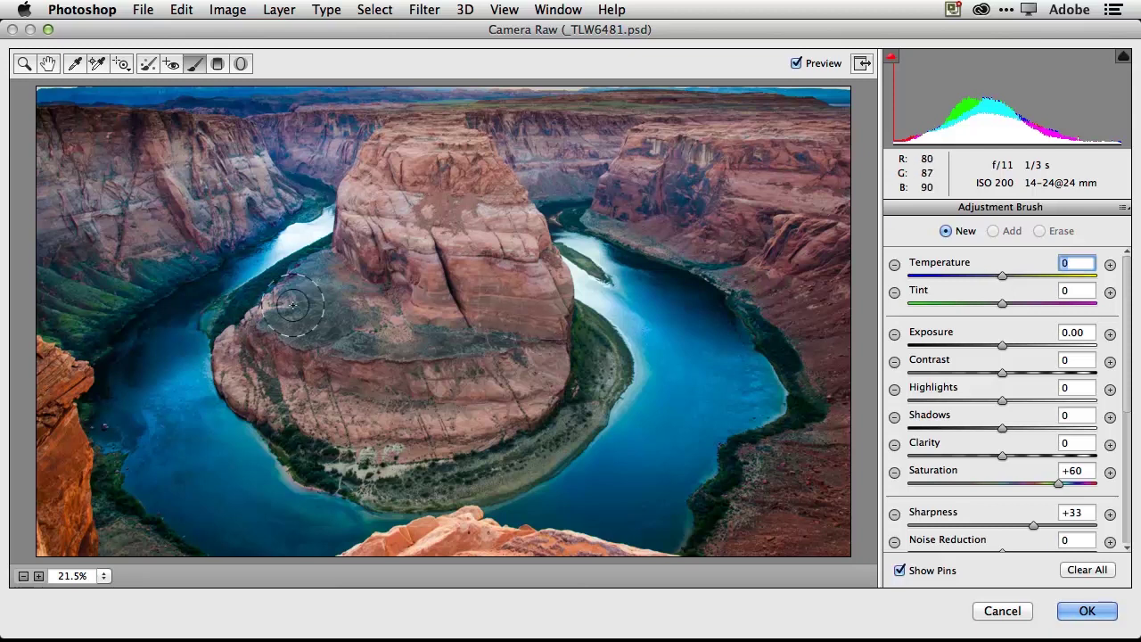
pyautogui.click(398, 239)
pyautogui.moveTo(398, 239)
pyautogui.mouseDown()
pyautogui.moveTo(362, 214)
pyautogui.moveTo(357, 246)
pyautogui.moveTo(384, 130)
pyautogui.moveTo(402, 140)
pyautogui.moveTo(463, 272)
pyautogui.moveTo(459, 174)
pyautogui.moveTo(479, 258)
pyautogui.moveTo(478, 309)
pyautogui.moveTo(386, 367)
pyautogui.moveTo(319, 373)
pyautogui.moveTo(282, 331)
pyautogui.moveTo(313, 369)
pyautogui.moveTo(288, 366)
pyautogui.moveTo(260, 296)
pyautogui.moveTo(322, 204)
pyautogui.moveTo(246, 308)
pyautogui.moveTo(220, 318)
pyautogui.moveTo(229, 341)
pyautogui.moveTo(366, 408)
pyautogui.moveTo(332, 438)
pyautogui.moveTo(456, 431)
pyautogui.moveTo(546, 327)
pyautogui.moveTo(454, 385)
pyautogui.moveTo(399, 245)
pyautogui.moveTo(392, 156)
pyautogui.moveTo(322, 186)
pyautogui.moveTo(325, 167)
pyautogui.moveTo(377, 125)
pyautogui.moveTo(405, 125)
pyautogui.moveTo(417, 157)
pyautogui.moveTo(409, 137)
pyautogui.moveTo(483, 225)
pyautogui.moveTo(451, 250)
pyautogui.moveTo(305, 280)
pyautogui.moveTo(216, 332)
pyautogui.moveTo(257, 348)
pyautogui.mouseUp()
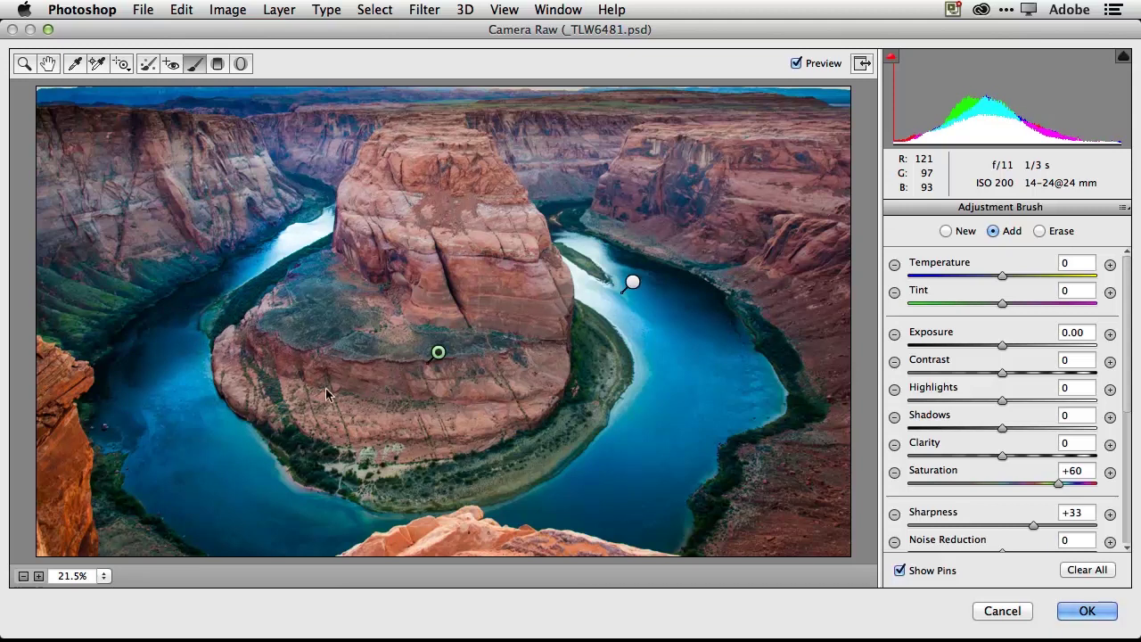
# Give the rock adjustment Exposure −0.20, Sharpness +57 and Clarity +26
pyautogui.click(999, 349)
pyautogui.moveTo(999, 350); pyautogui.dragTo(993, 345)
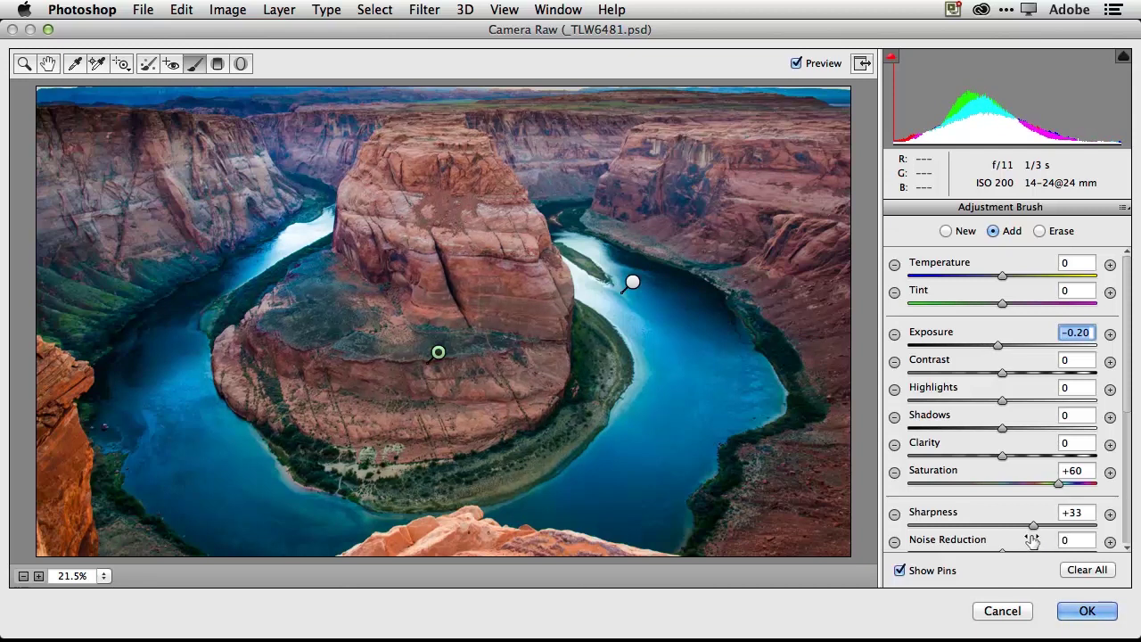
pyautogui.moveTo(1034, 523)
pyautogui.mouseDown()
pyautogui.moveTo(1075, 515)
pyautogui.moveTo(1055, 519)
pyautogui.mouseUp()
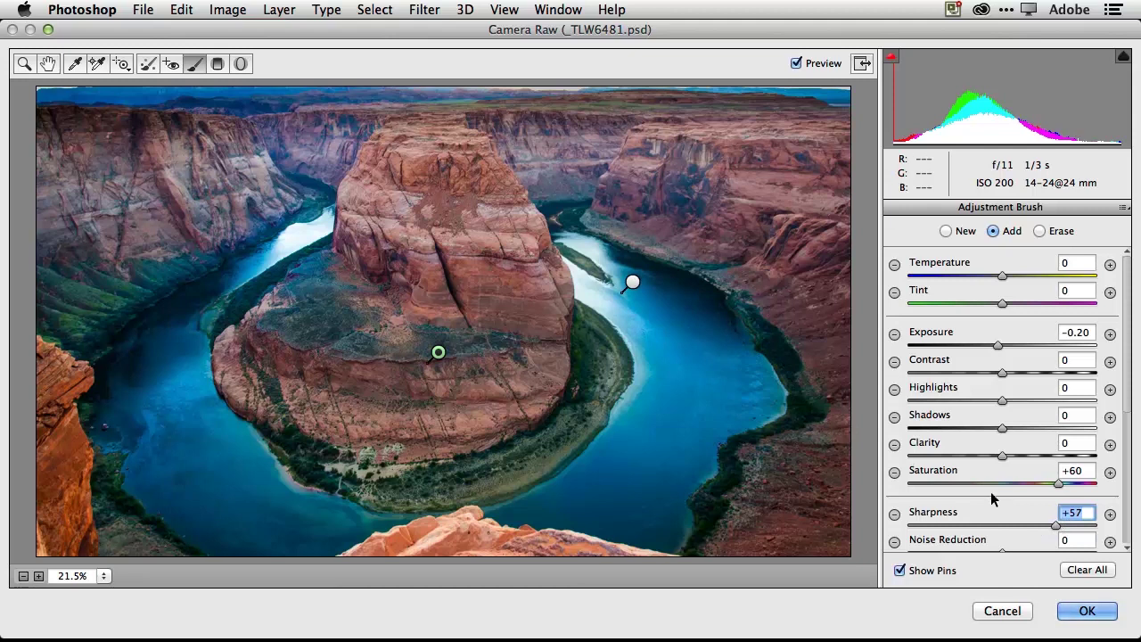
pyautogui.click(1003, 457)
pyautogui.moveTo(1005, 456); pyautogui.dragTo(1027, 451)
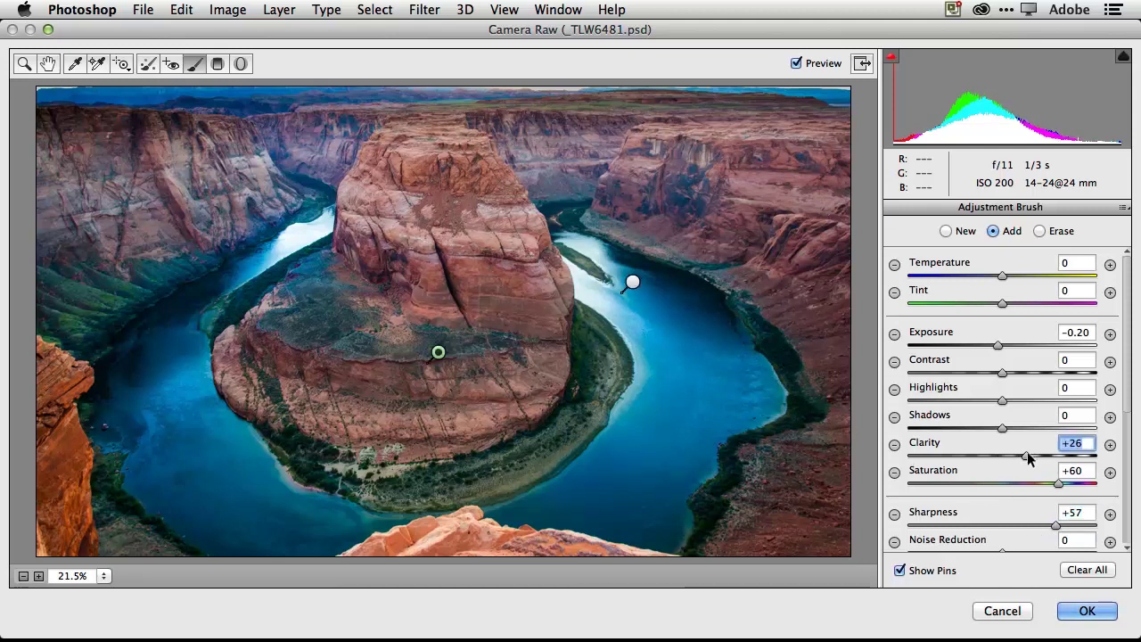
# Apply the Camera Raw edits, toggle the smart filter's visibility to compare before and after, then reopen its settings
pyautogui.click(1074, 613)
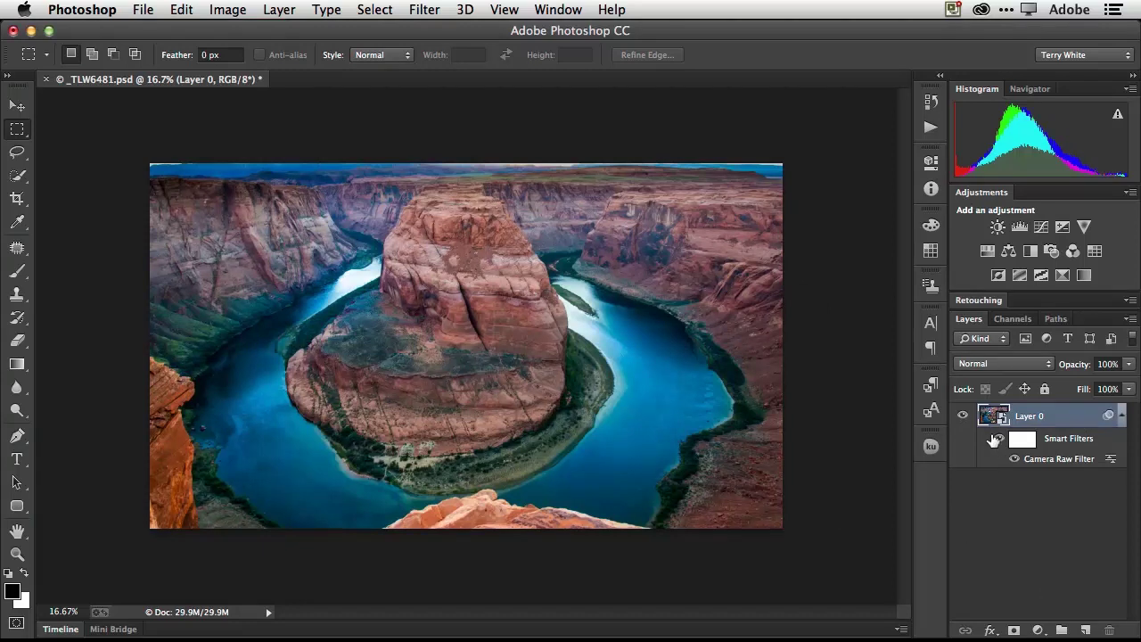
pyautogui.click(996, 439)
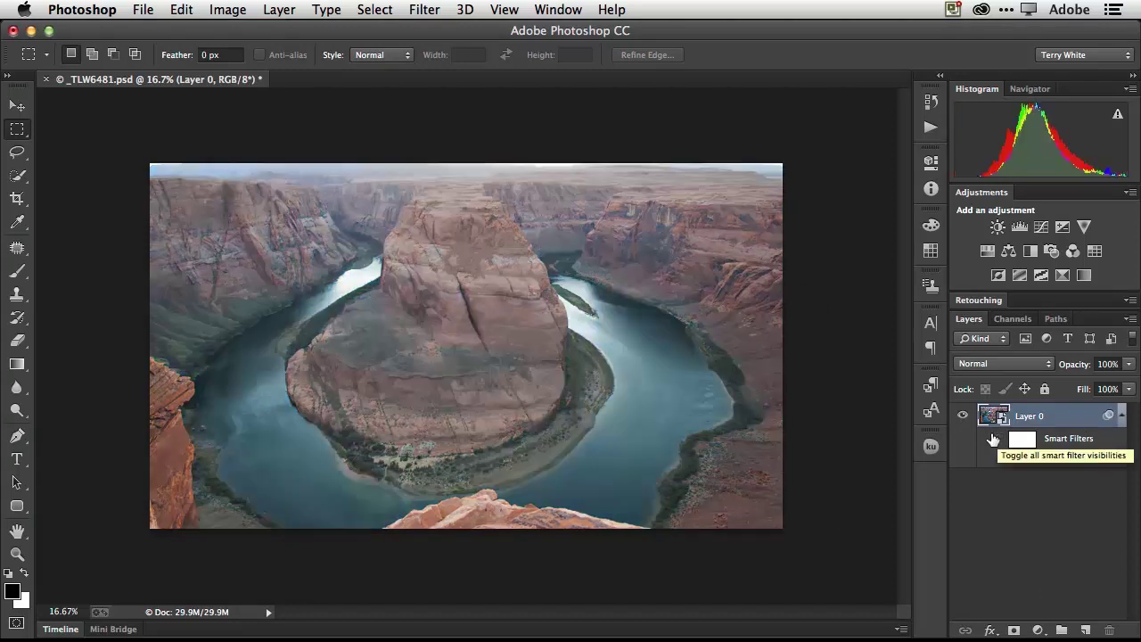
pyautogui.click(993, 439)
pyautogui.click(993, 440)
pyautogui.click(994, 440)
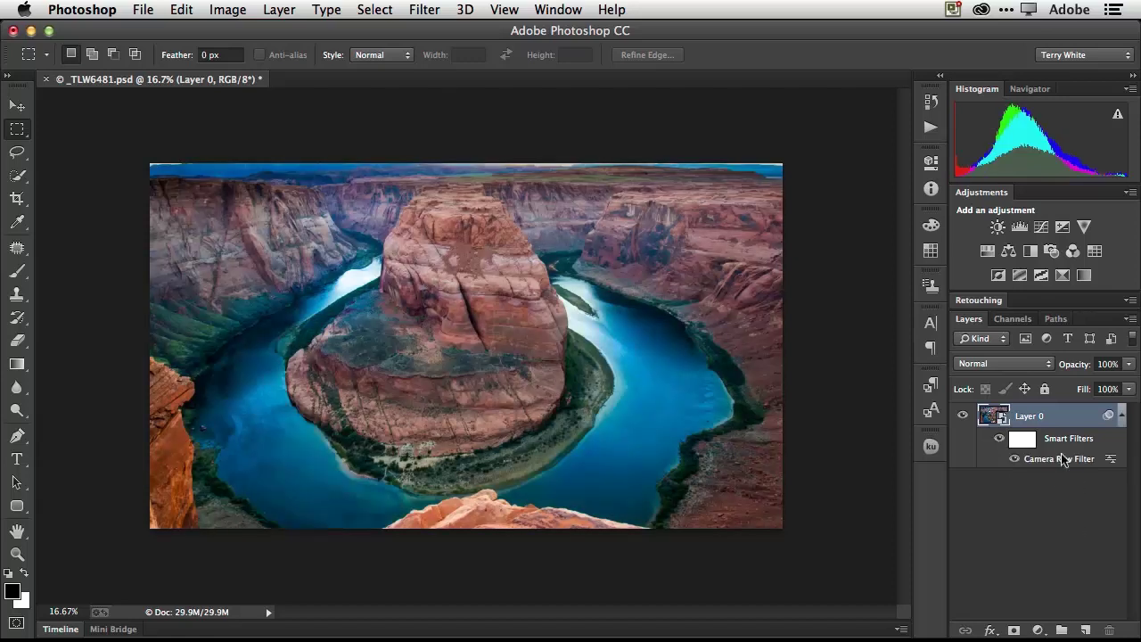
pyautogui.doubleClick(1060, 453)
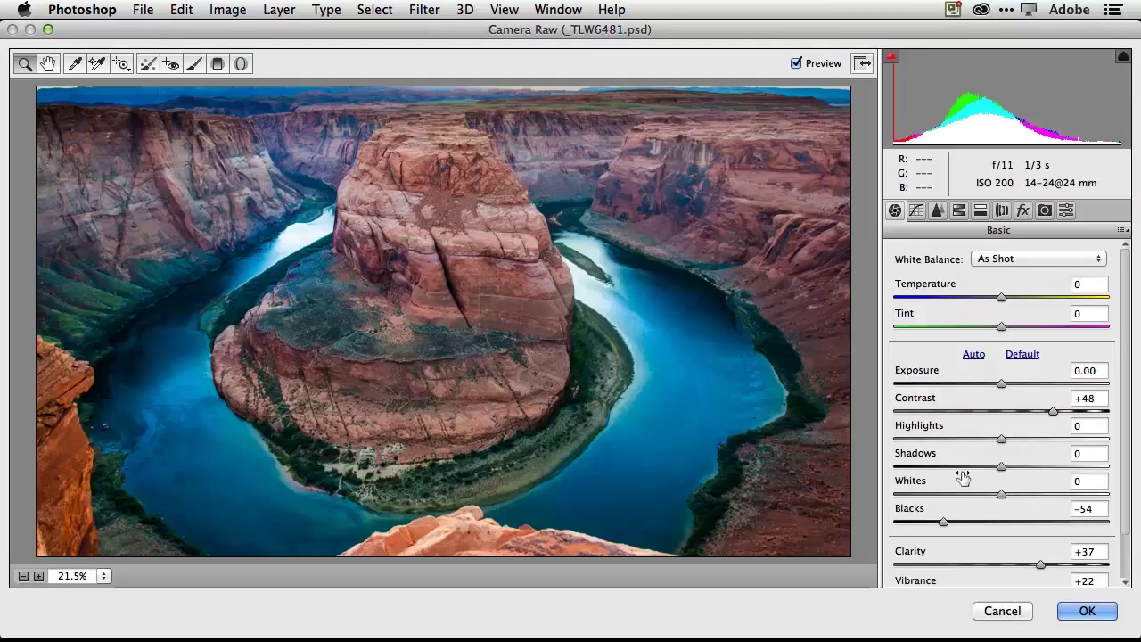
# Review the brush mask and graduated sky adjustment, then cancel Camera Raw without keeping changes
pyautogui.click(194, 64)
pyautogui.press('y')
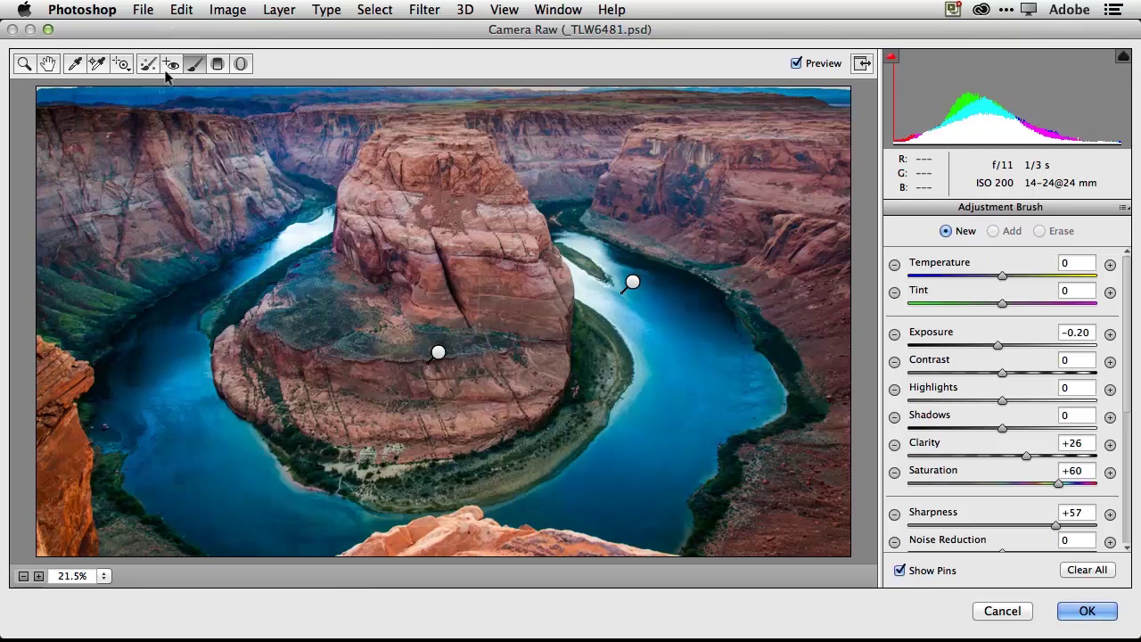
pyautogui.click(217, 66)
pyautogui.moveTo(445, 90); pyautogui.dragTo(448, 162)
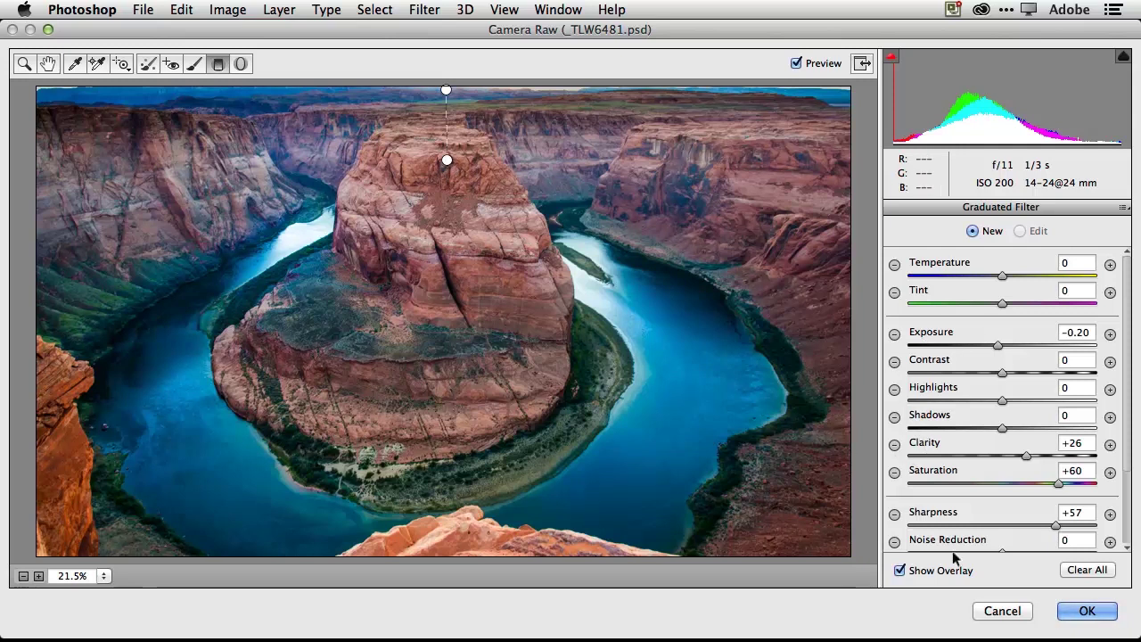
pyautogui.click(994, 609)
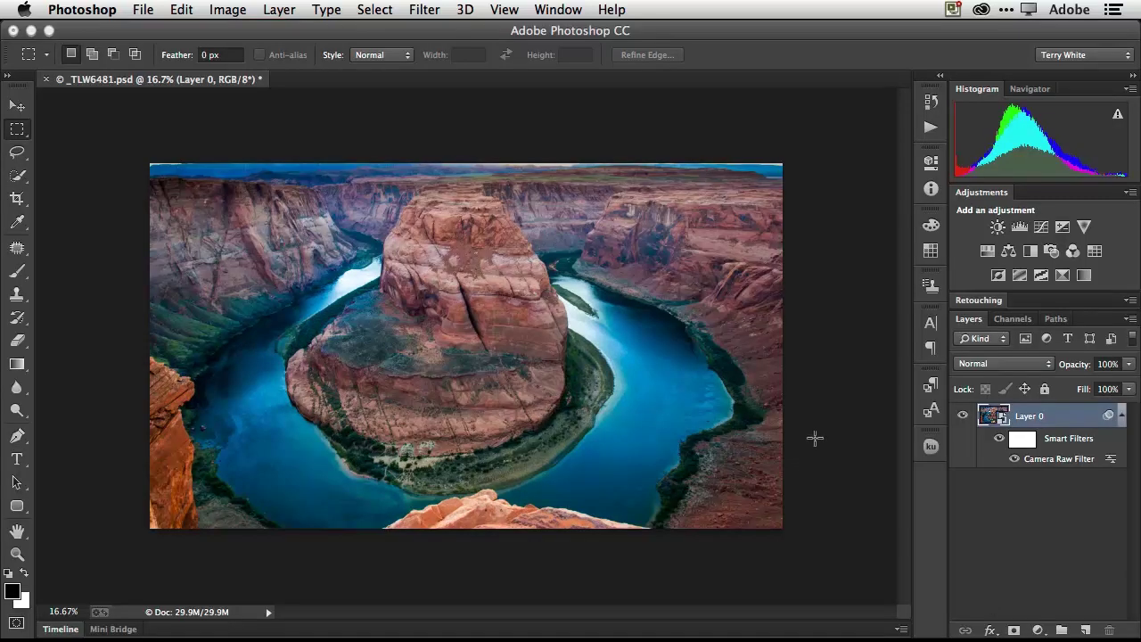